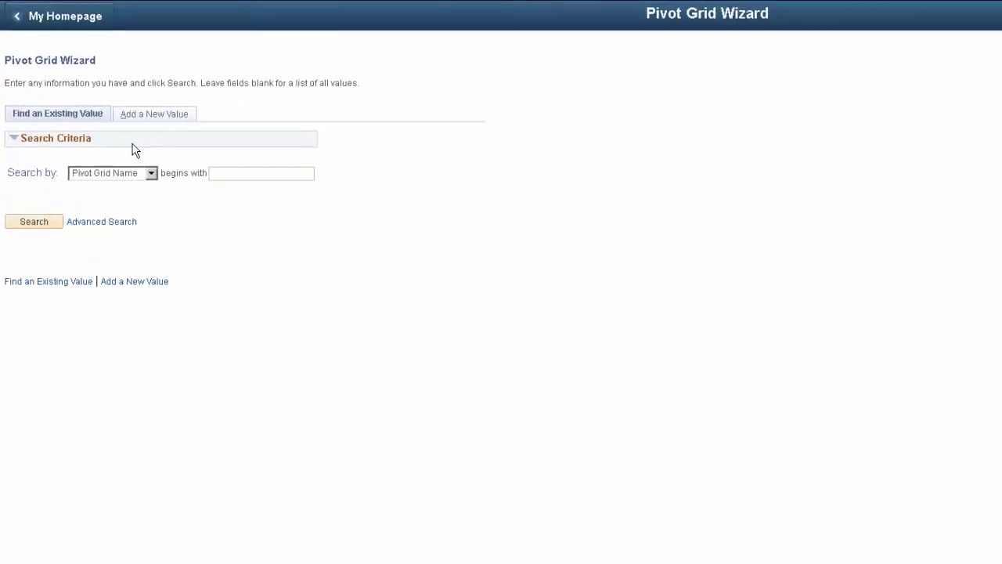
- Add a new pivot grid model named Student Information
click(195, 135)
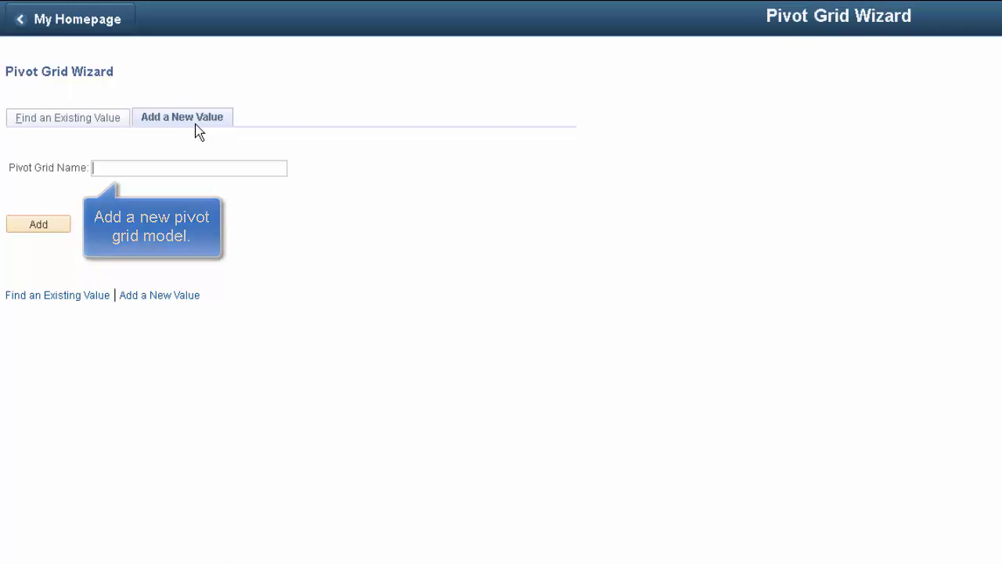
text(Student Information)
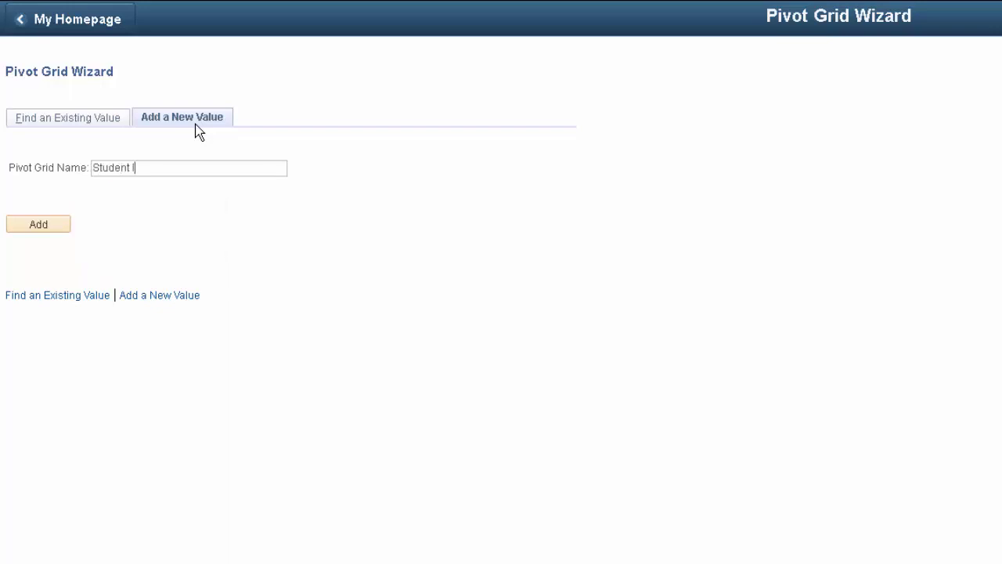
click(57, 226)
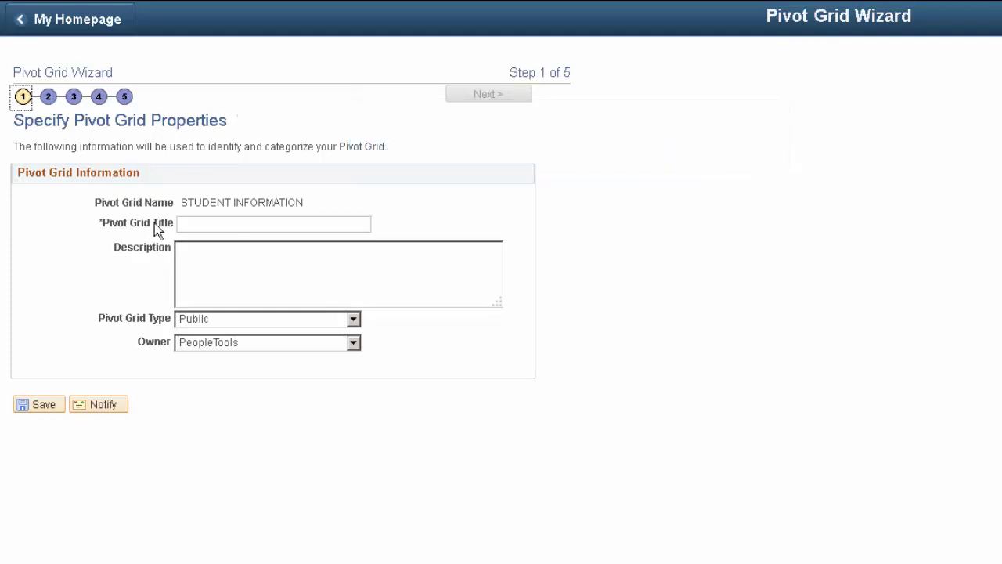
- Title the pivot grid "Student Personal Information", describe it as "Searches for student details", and proceed to the data source selection
click(190, 223)
text(Student Personal Information)
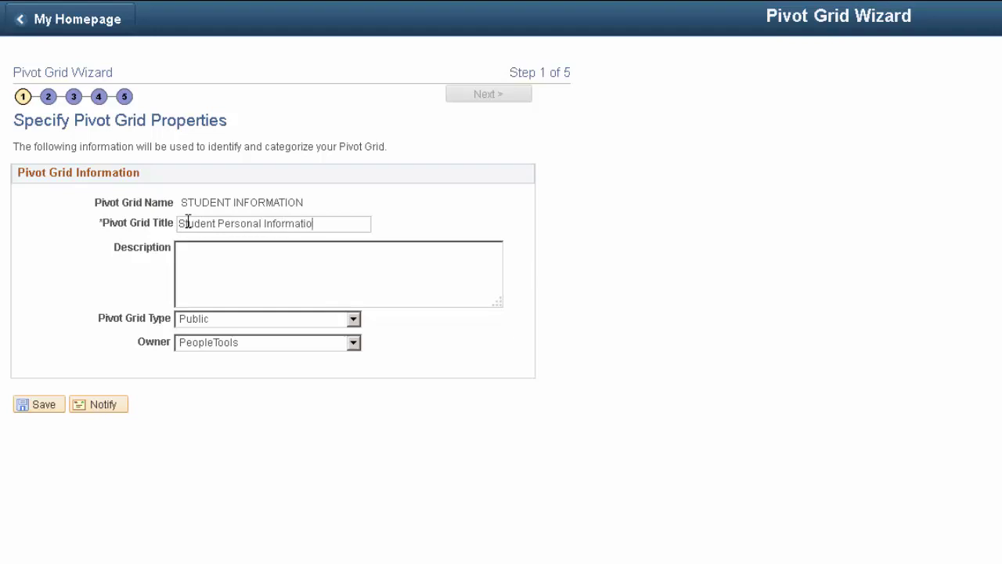
click(214, 252)
text(Searches )
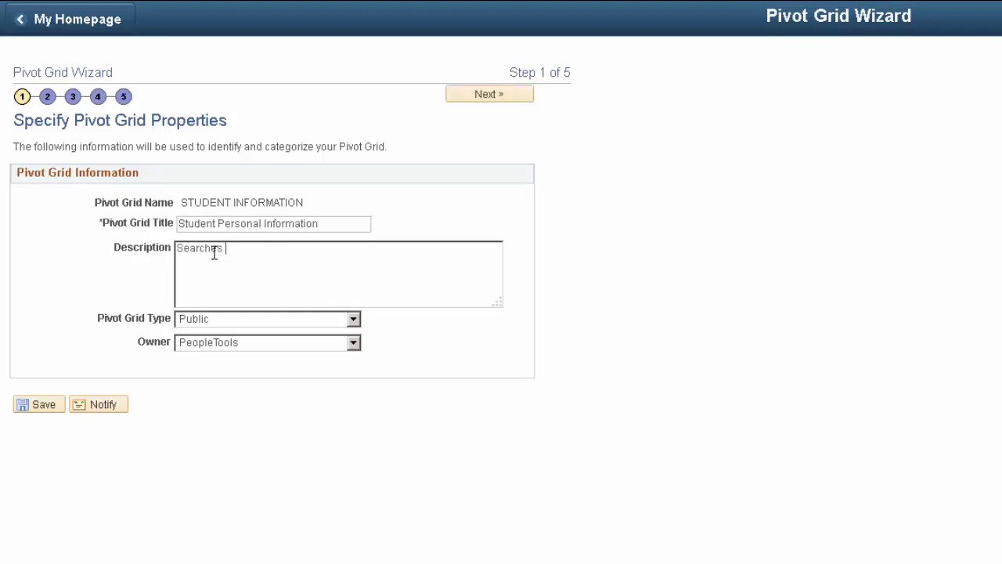
text(for student details)
click(497, 99)
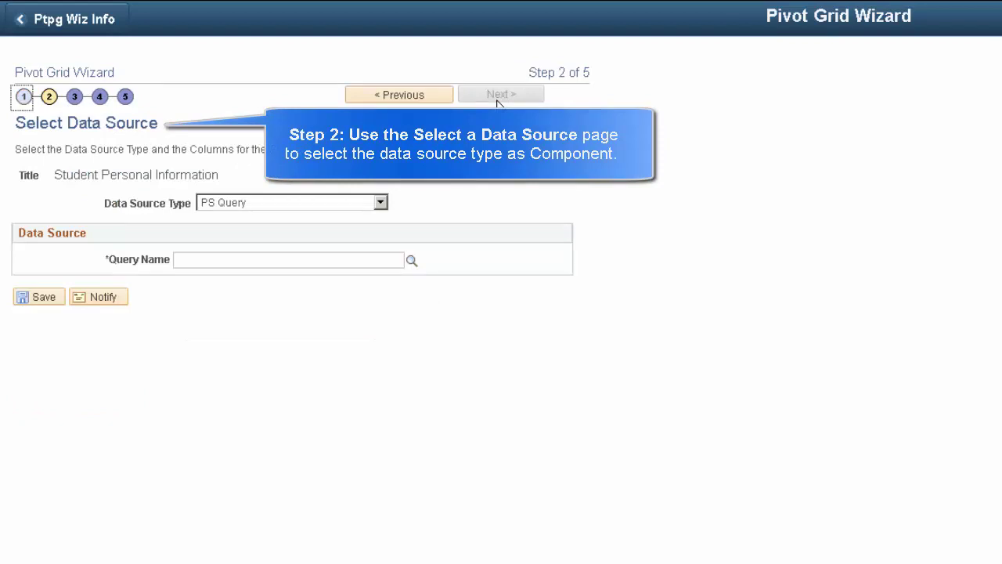
- Set the data source type to Component, apply OU_STUDENT_PRS_FLU as the component with all its columns, and proceed to the data model values
click(383, 204)
click(350, 231)
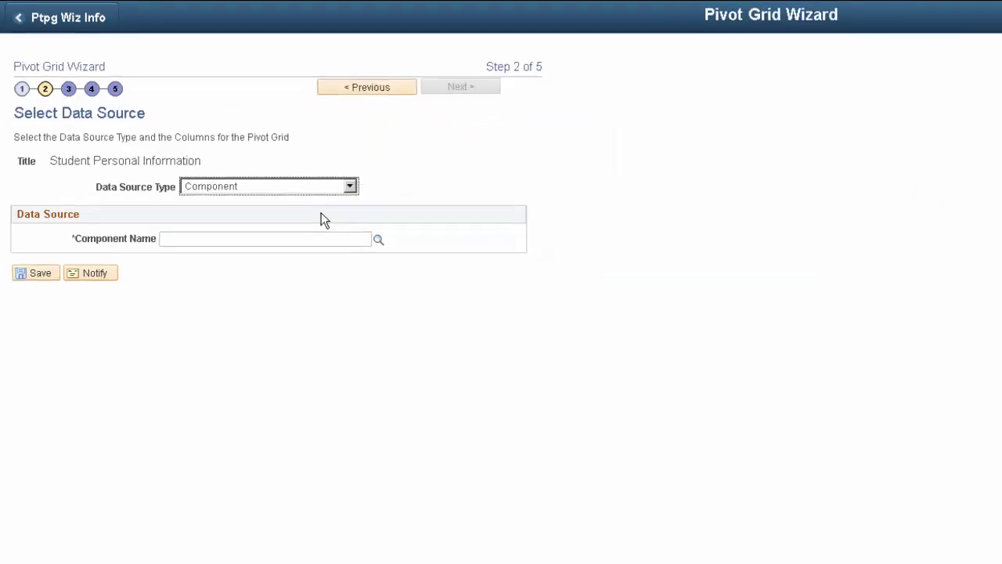
click(245, 156)
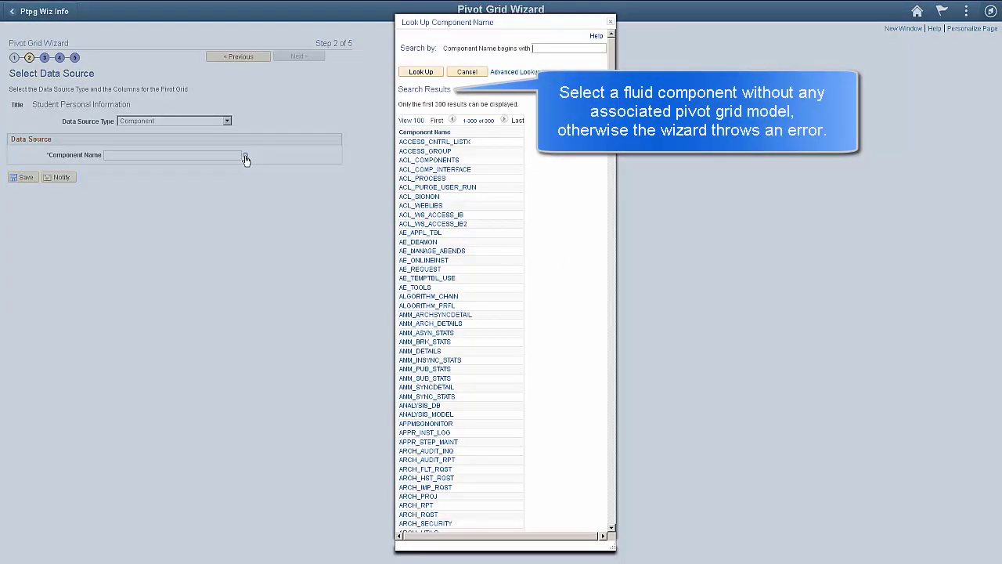
text(OU)
click(423, 73)
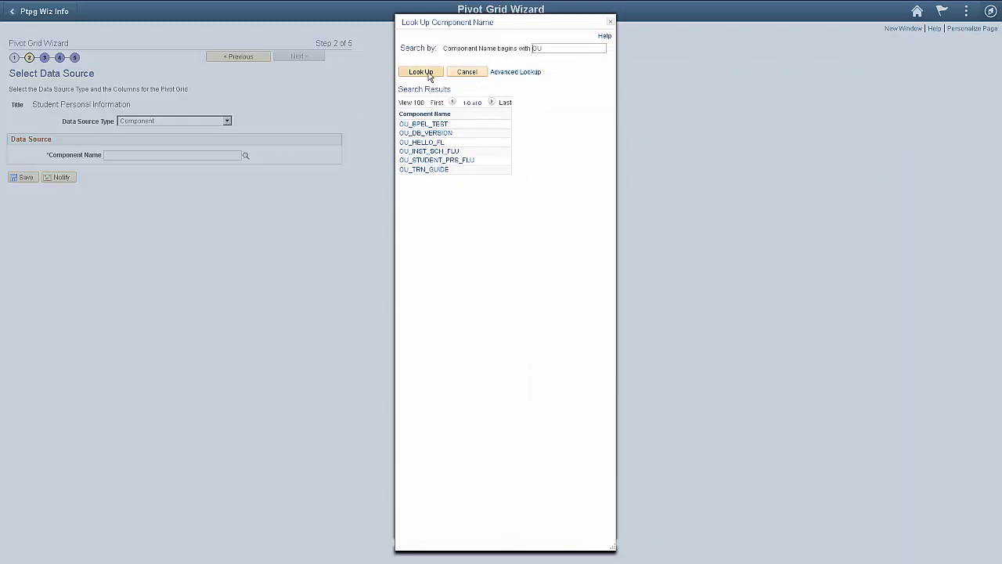
click(459, 161)
click(229, 200)
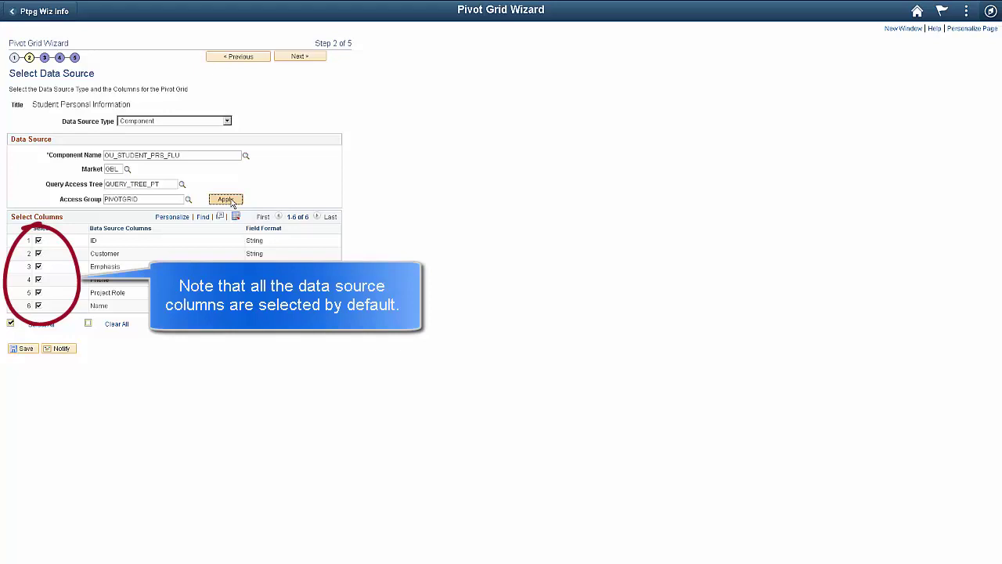
click(304, 58)
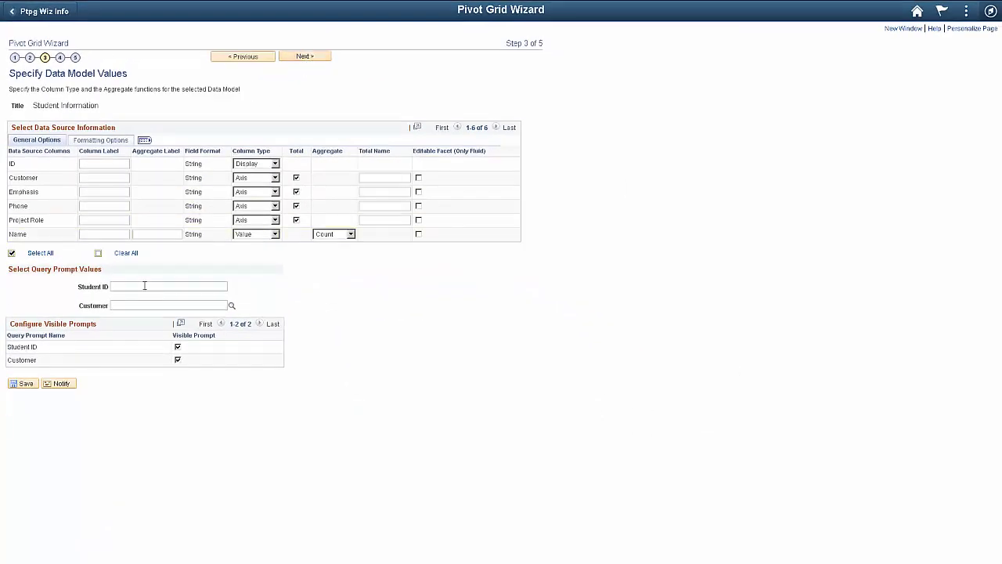
- Enter the student ID as the query prompt value and proceed to the data model options
click(143, 285)
text(2001)
click(304, 56)
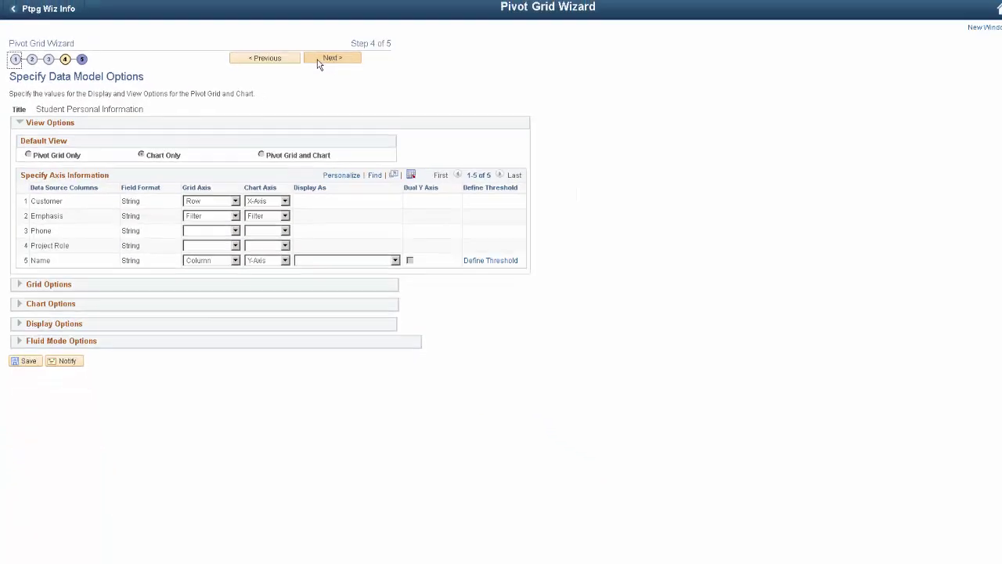
- In the fluid mode viewer options, set the result view to Grid and List and hide the chart
click(19, 341)
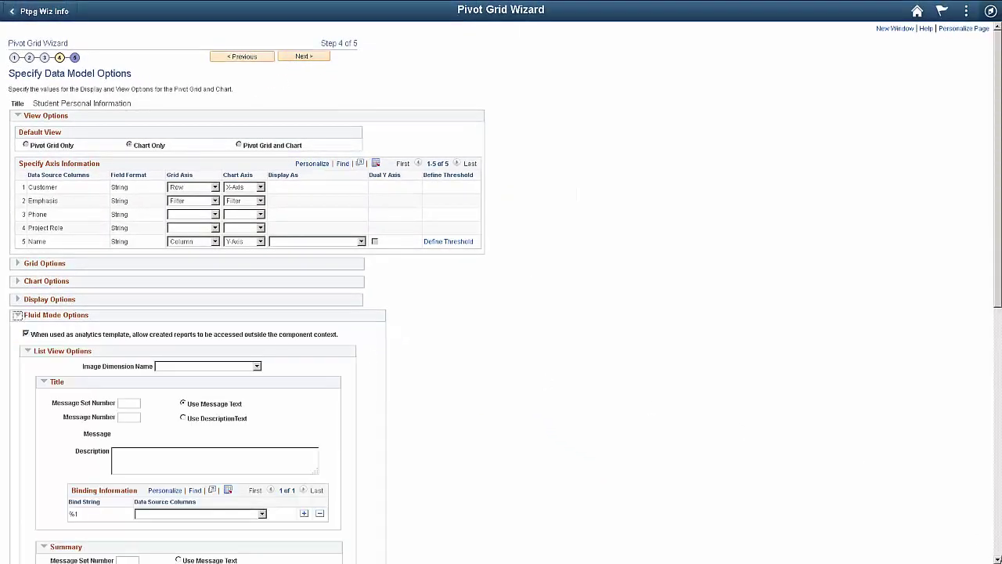
scroll(501, 313, down, 5)
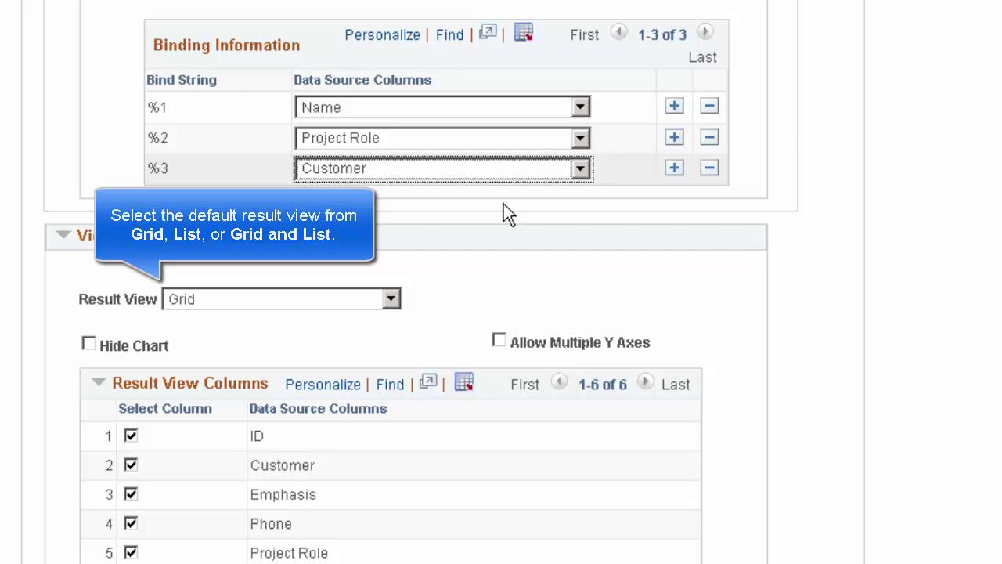
click(390, 298)
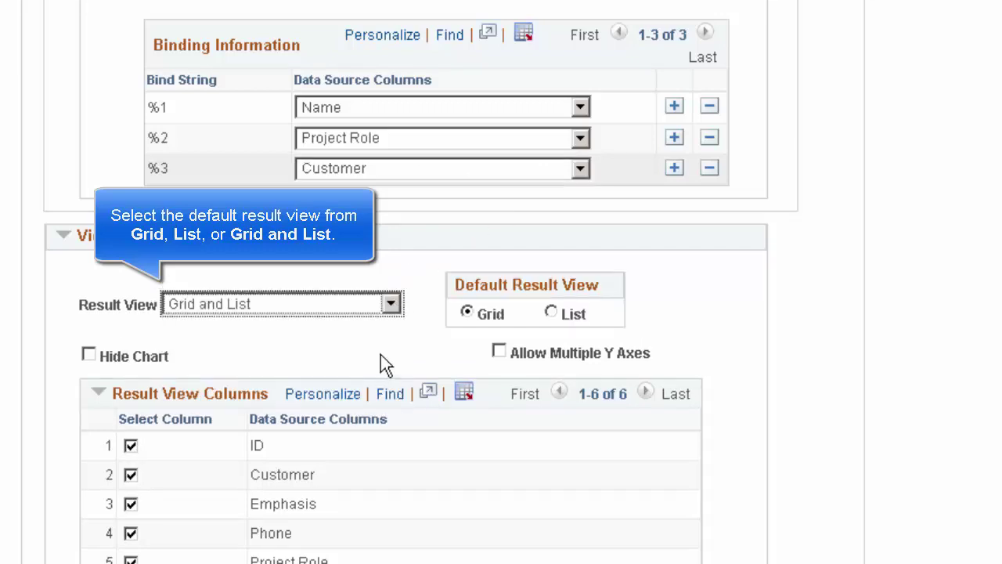
click(88, 355)
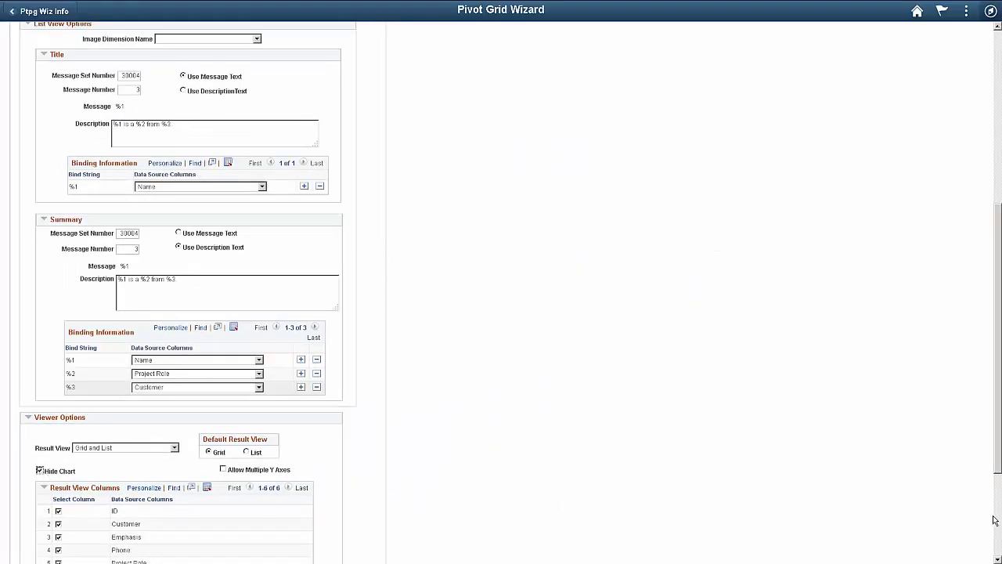
- Exclude the Phone and Emphasis columns from the result view and save the pivot grid model
scroll(995, 520, down, 3)
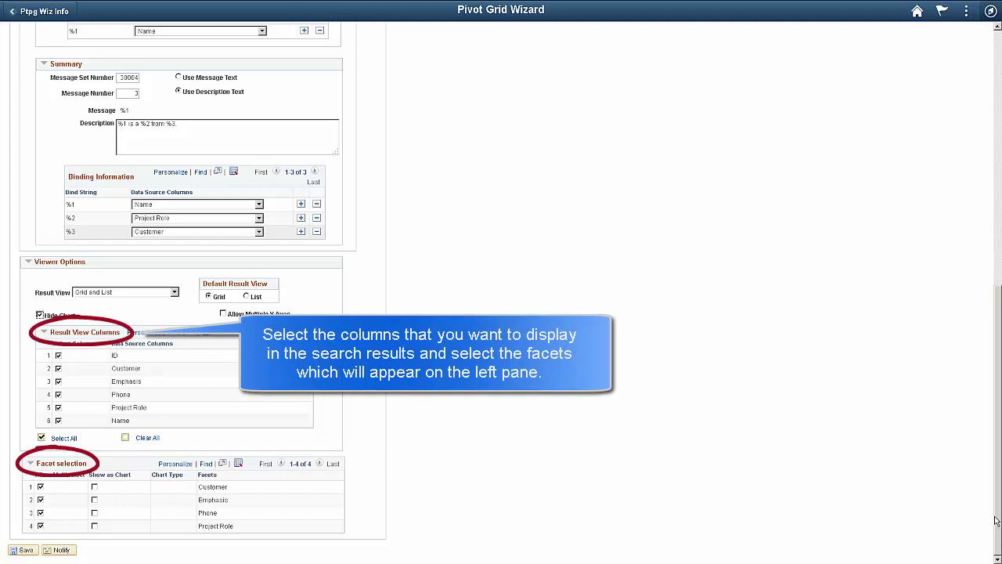
click(57, 394)
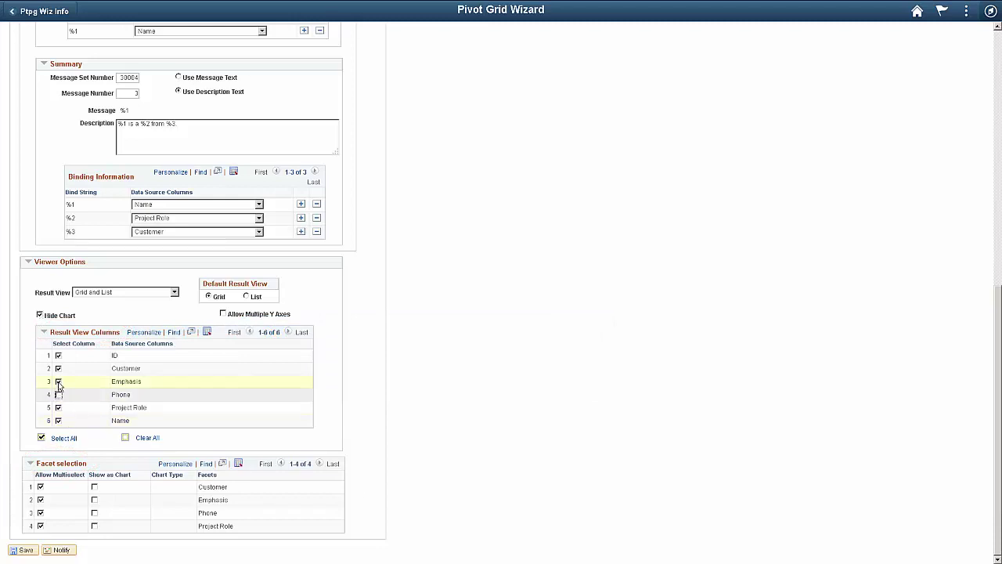
click(23, 549)
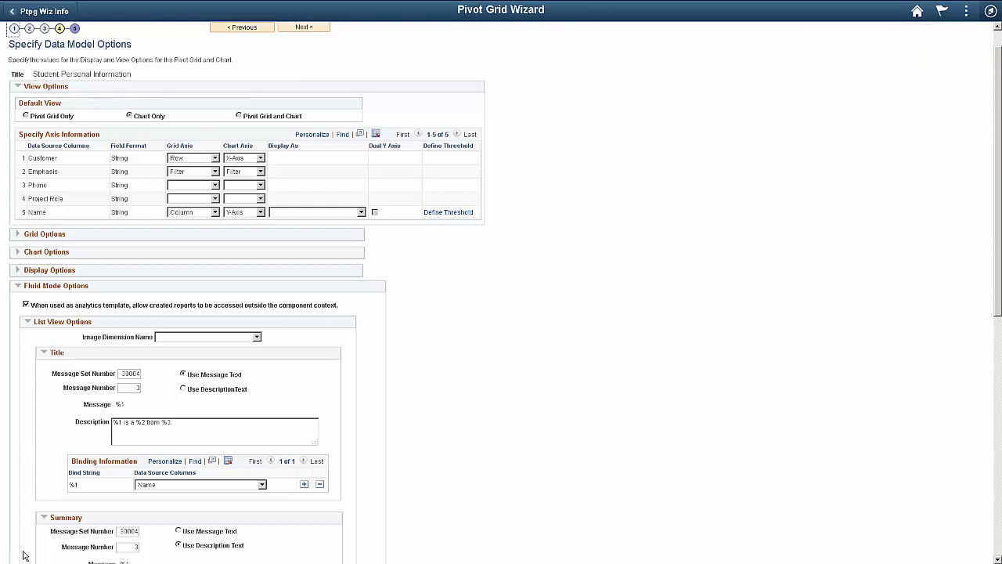
- Open the Personal Information - Fluid page from the homepage and search with student ID % and customer XYZ
click(915, 13)
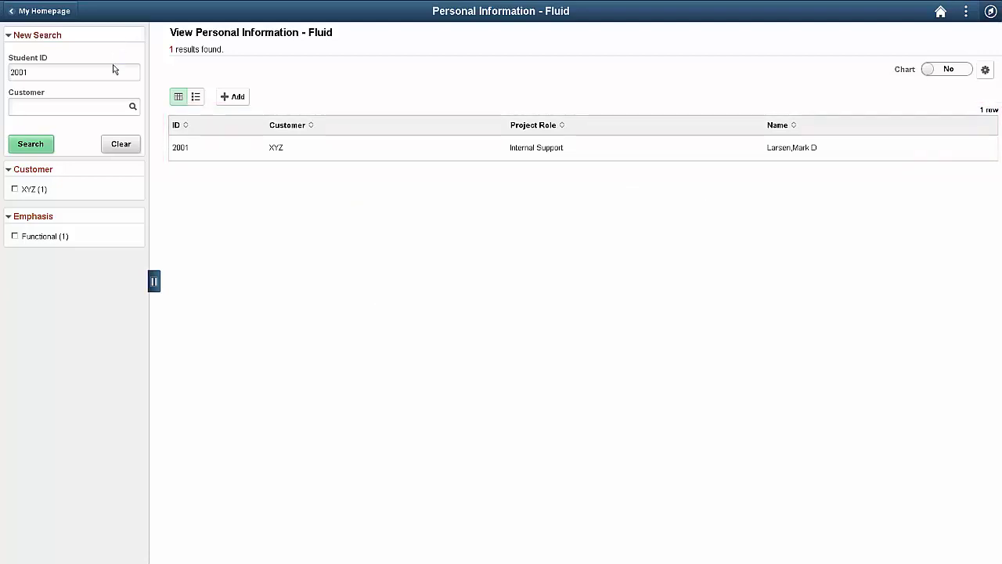
click(102, 74)
double_click(102, 75)
text(%)
click(25, 107)
text(XYZ)
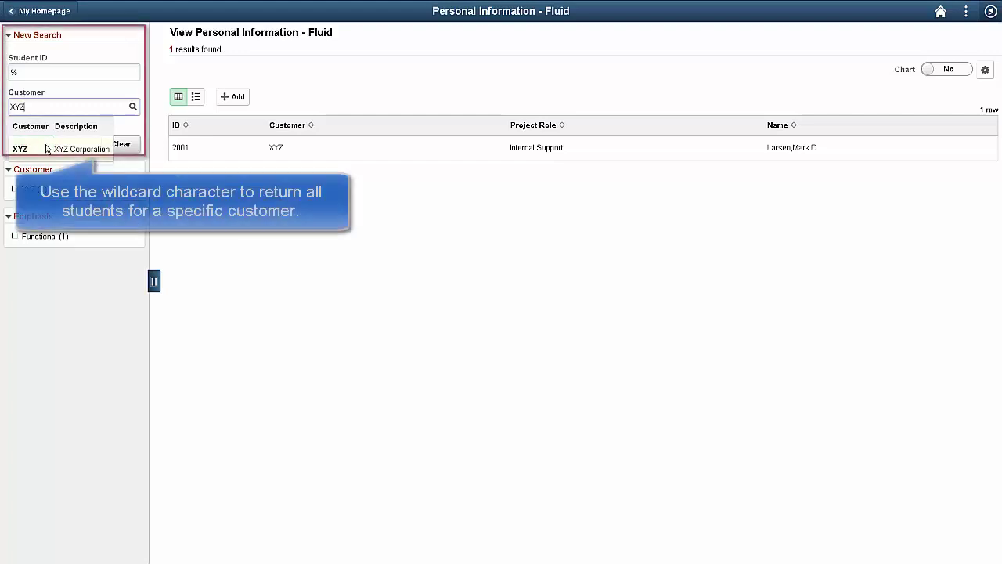
click(32, 144)
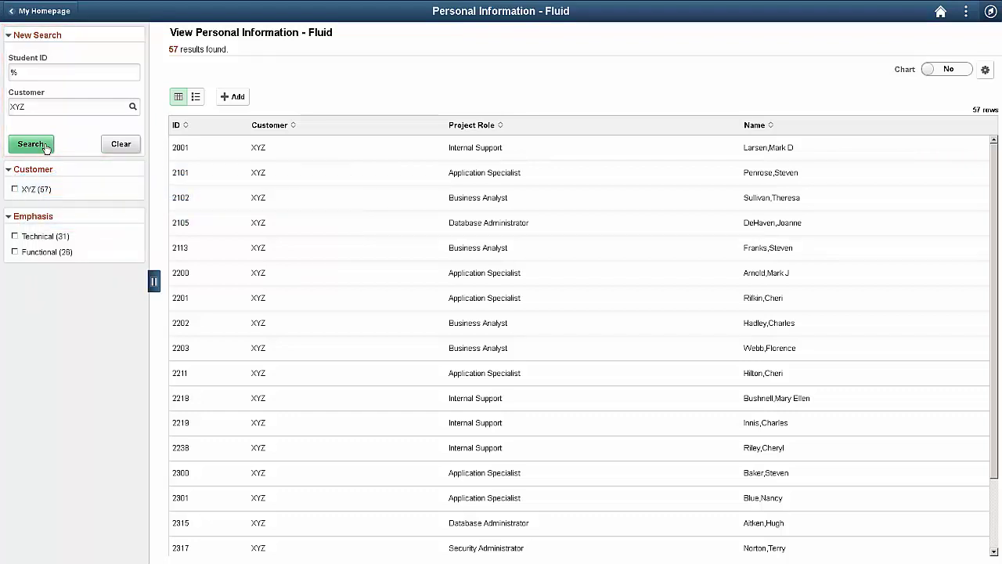
- Search again with the customer criterion cleared and show the chart above the results
drag(26, 107, 3, 108)
key(BackSpace)
click(35, 144)
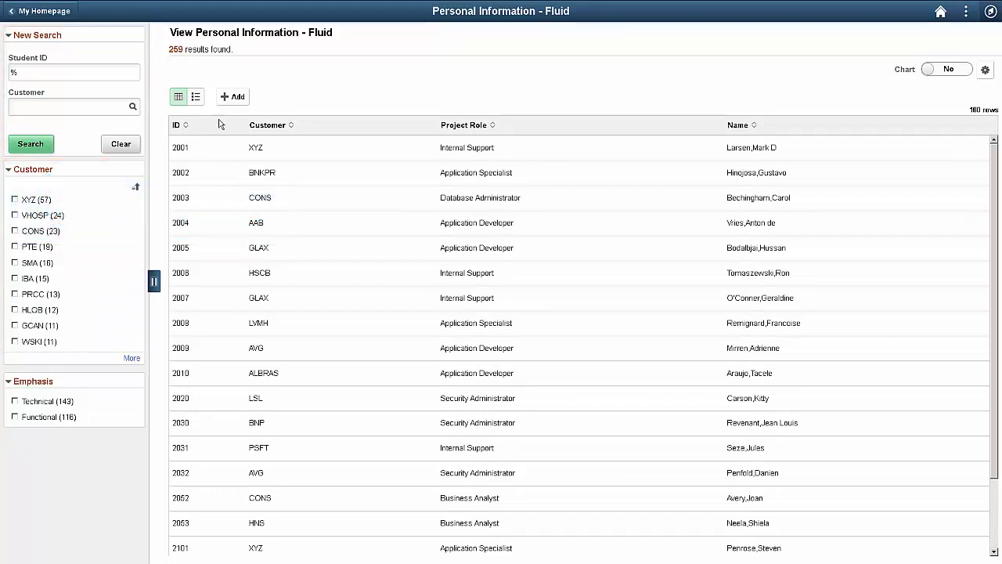
click(964, 72)
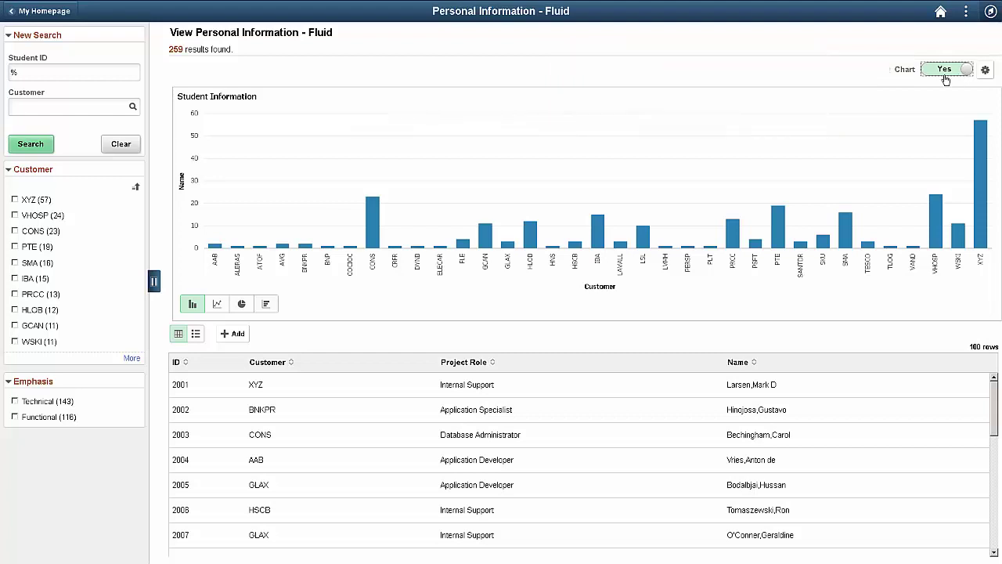
- Filter the results to customers SMA, CONS and HLOB with Technical emphasis, and display them in list view
click(14, 262)
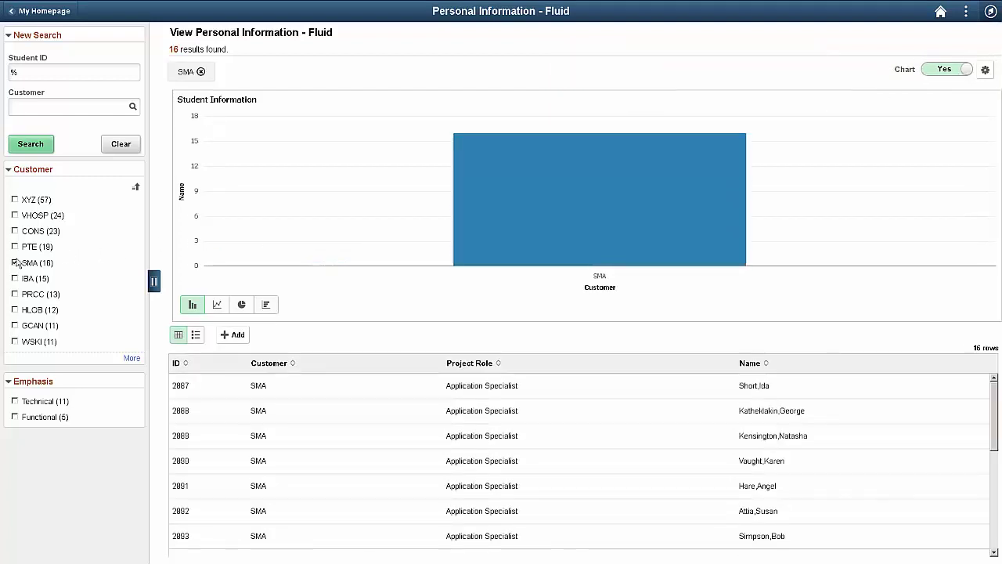
click(15, 231)
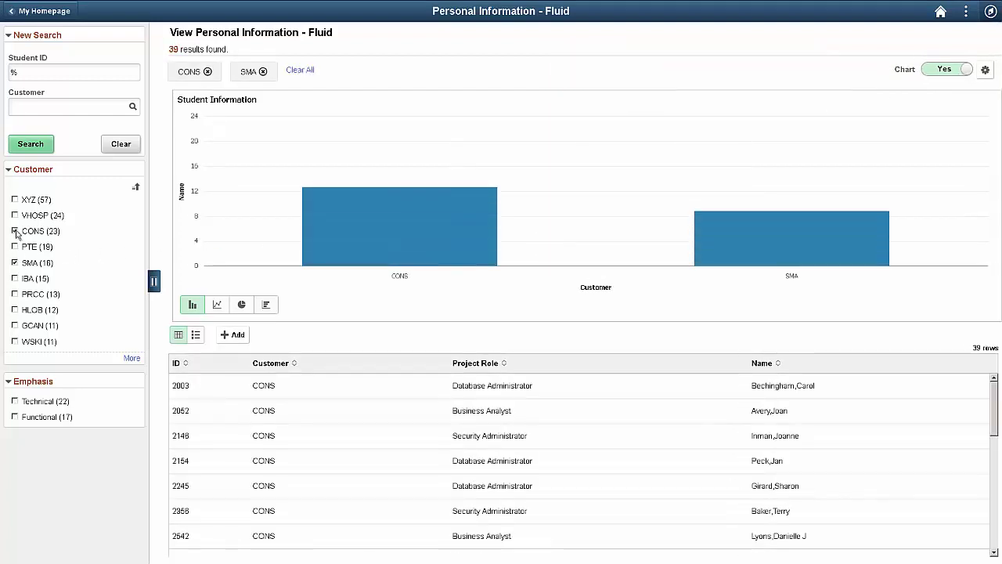
click(15, 310)
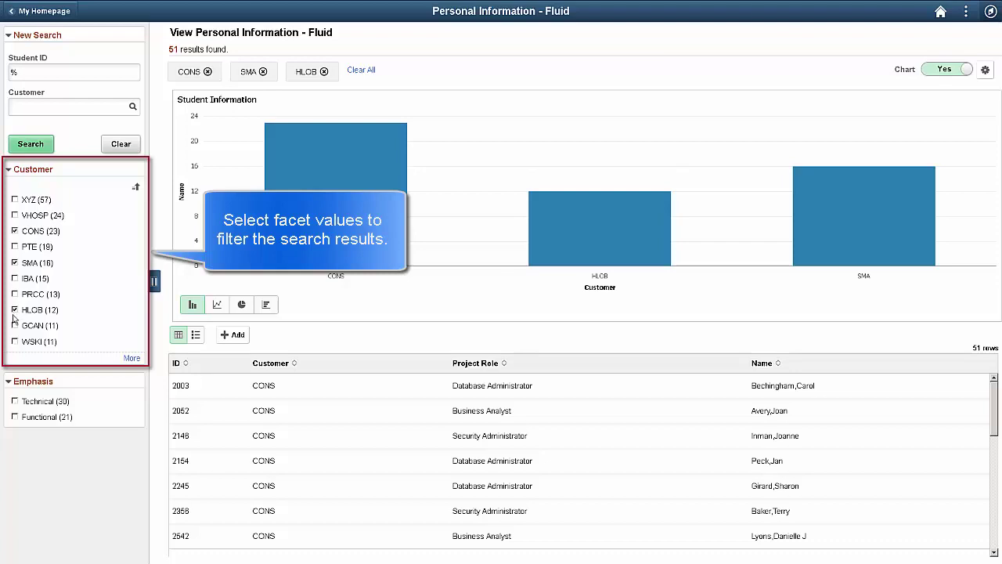
click(15, 401)
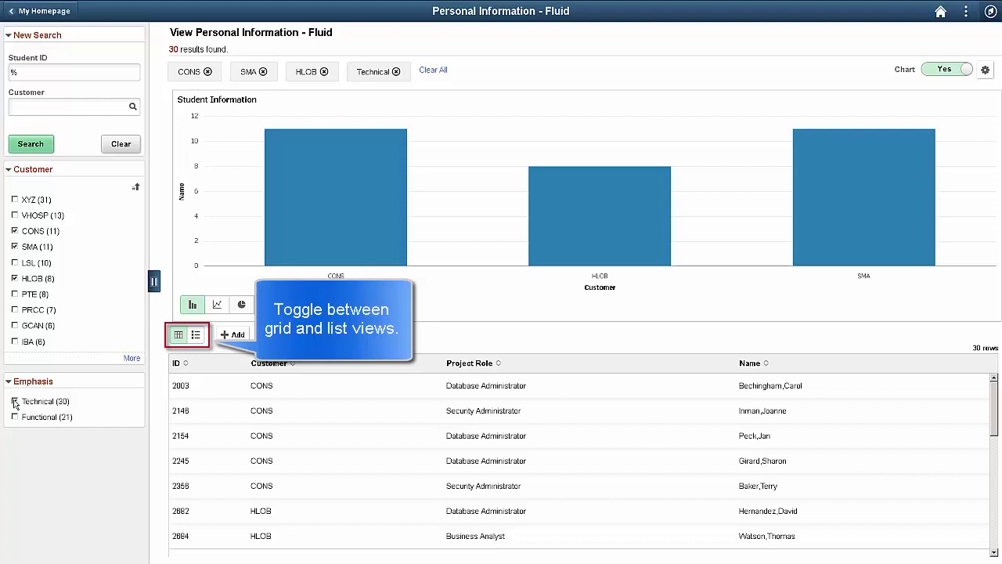
click(196, 339)
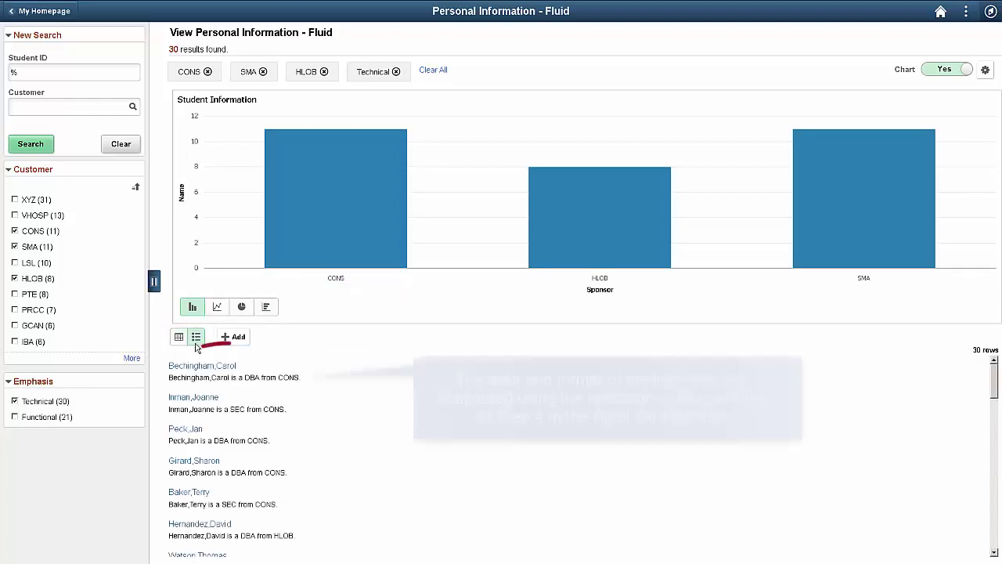